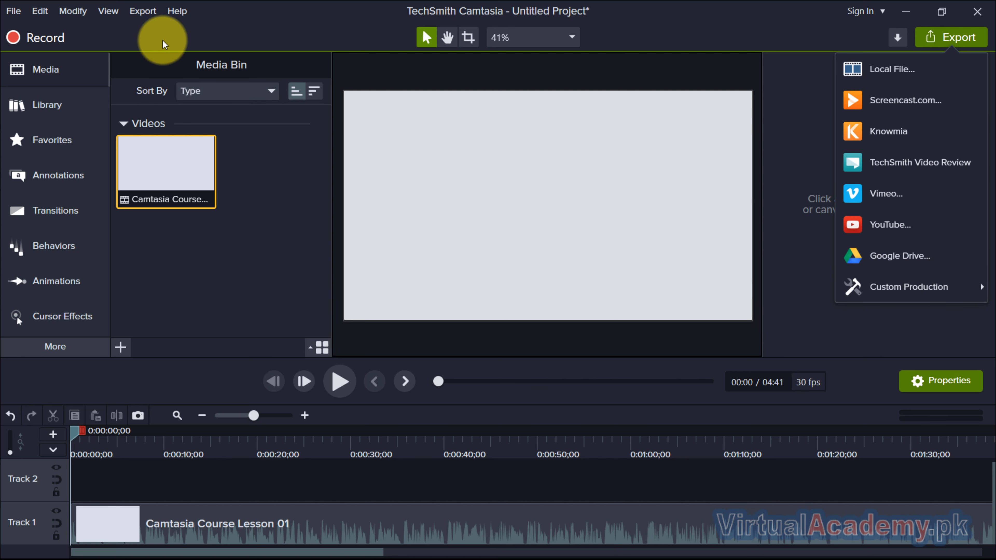
# Start a new custom production using the MP4 - Smart Player (HTML5) format and proceed to the Smart Player options
pyautogui.click(147, 14)
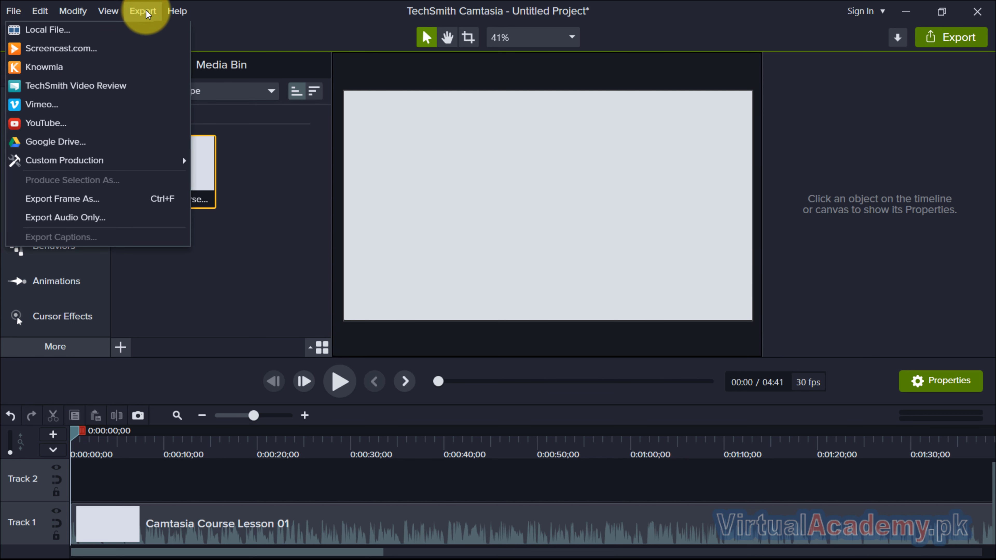
pyautogui.moveTo(156, 158)
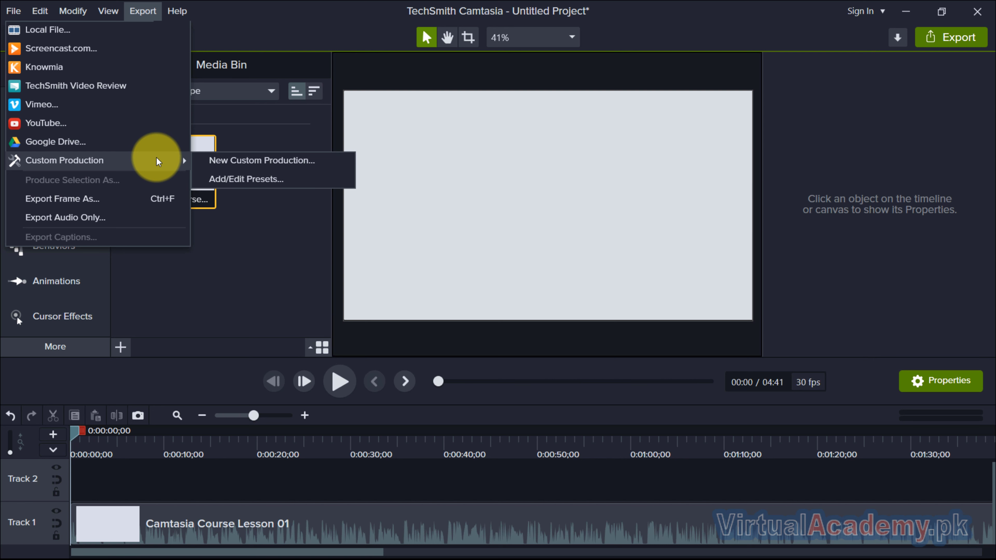
pyautogui.click(285, 168)
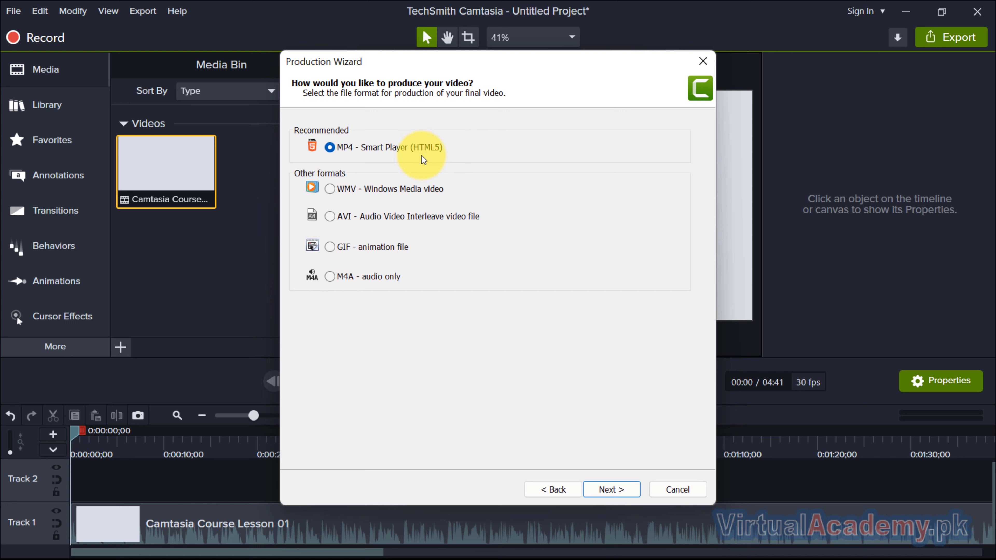
pyautogui.click(624, 489)
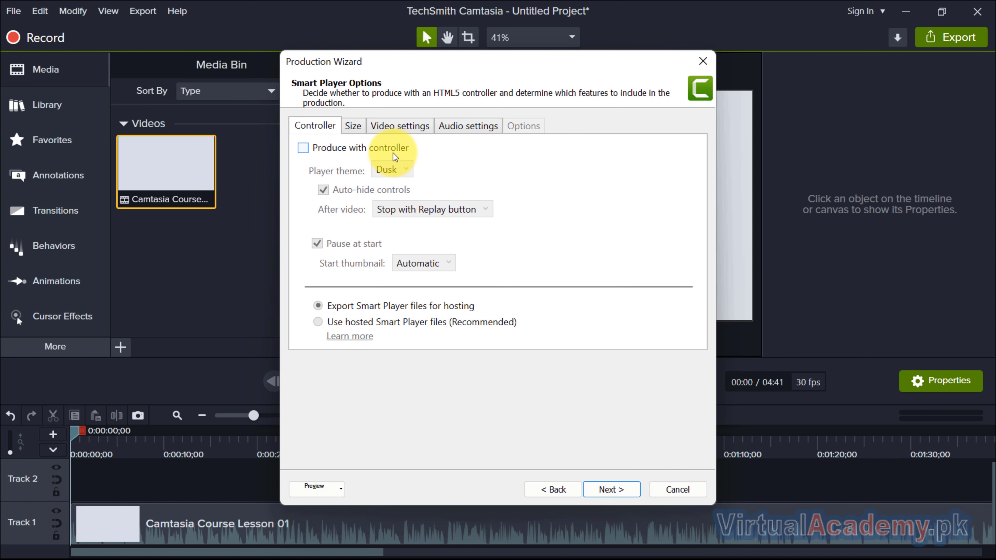
# Examine the Smart Player controller option and the video width and height fields
pyautogui.click(352, 148)
pyautogui.click(352, 148)
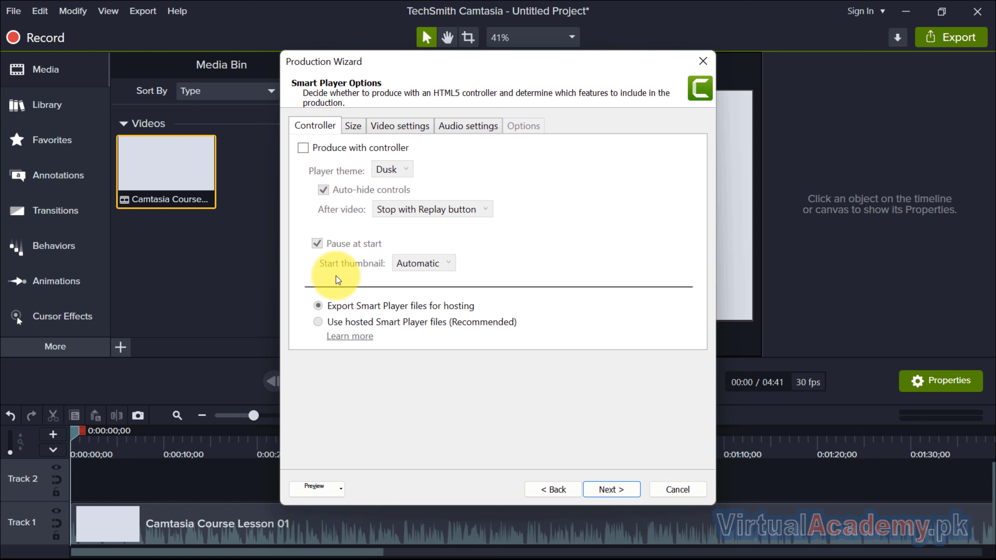
pyautogui.click(353, 126)
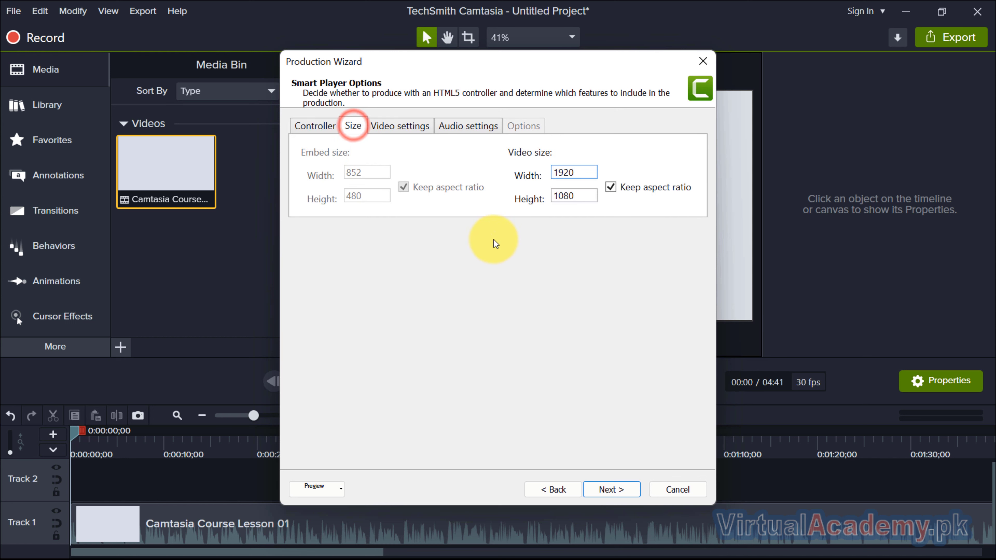
pyautogui.moveTo(572, 171); pyautogui.dragTo(514, 169)
pyautogui.moveTo(577, 192); pyautogui.dragTo(498, 198)
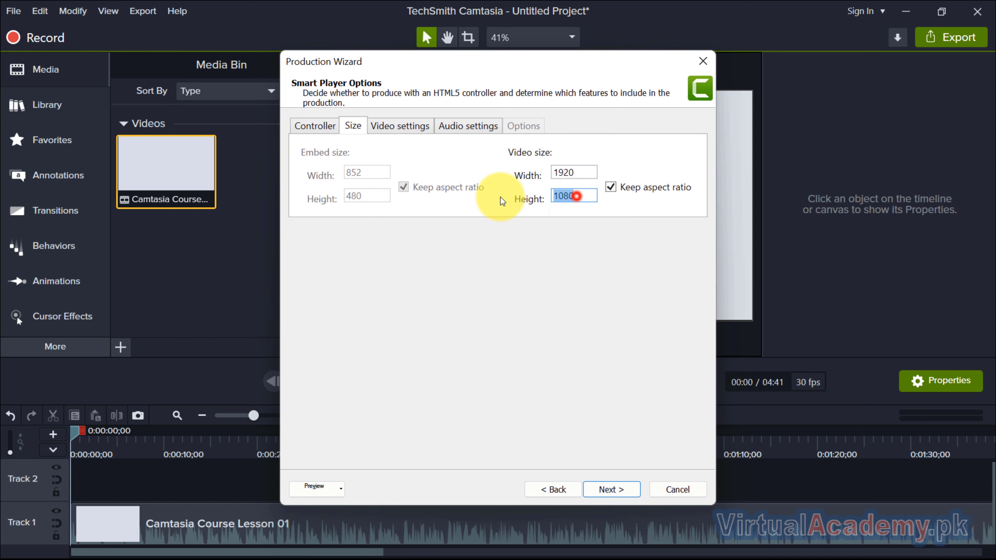
pyautogui.moveTo(563, 68); pyautogui.dragTo(443, 71)
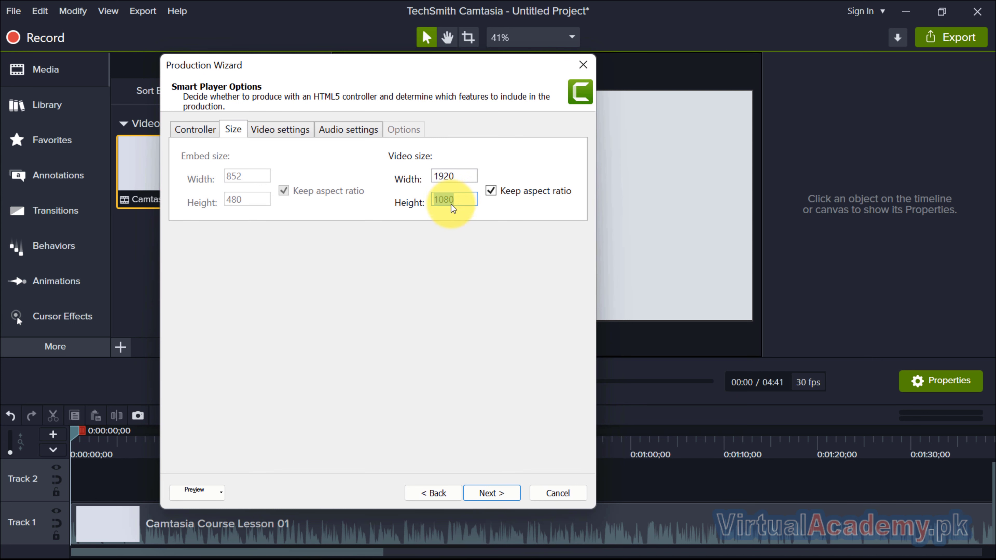
# Examine the production's video settings, including the frame rate, encoding mode and quality percentage
pyautogui.click(270, 128)
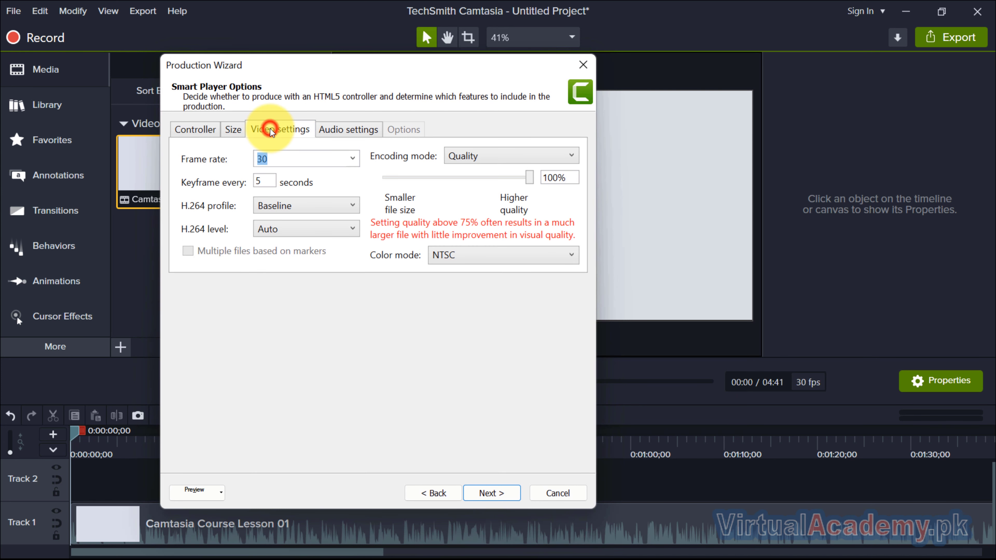
pyautogui.click(293, 157)
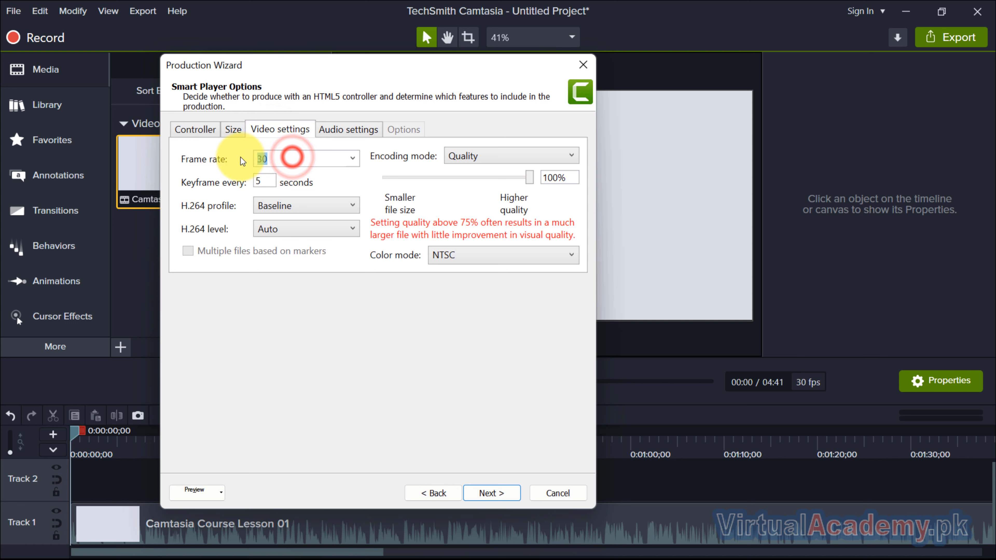
pyautogui.doubleClick(292, 157)
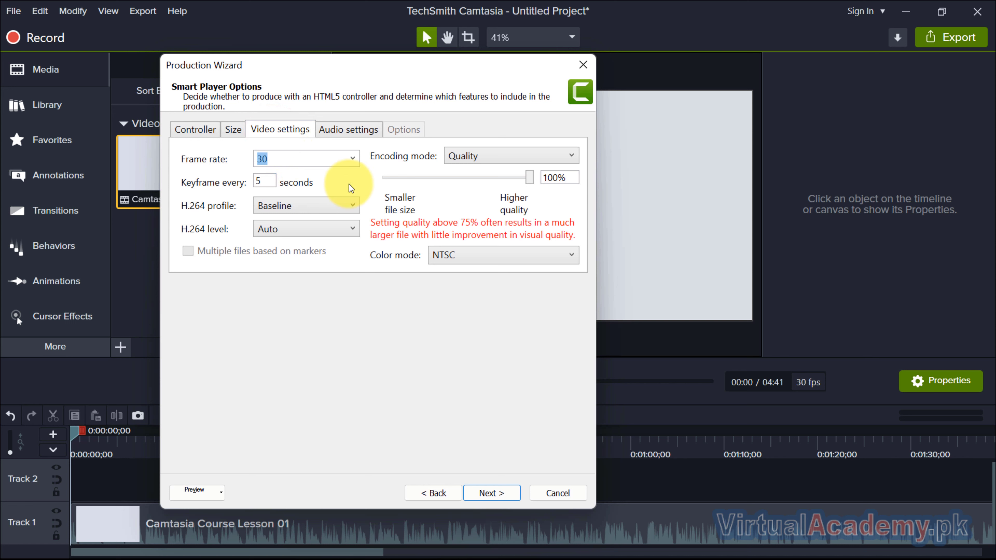
pyautogui.click(384, 166)
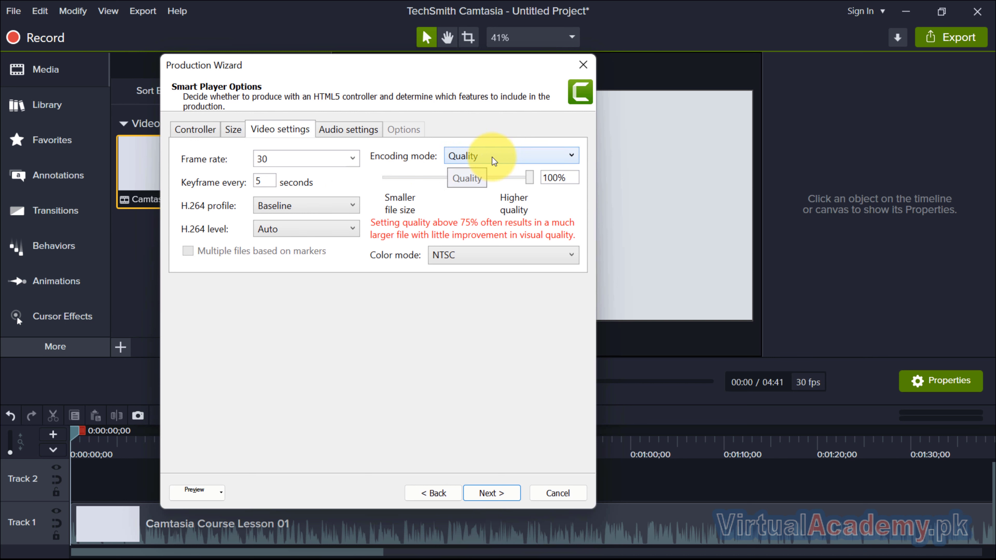
pyautogui.click(528, 181)
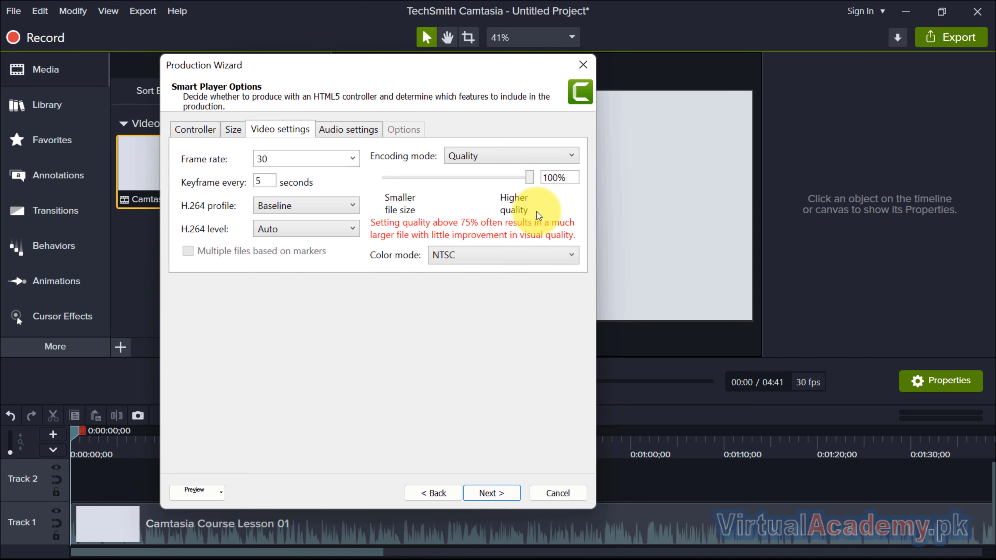
pyautogui.moveTo(467, 74); pyautogui.dragTo(808, 103)
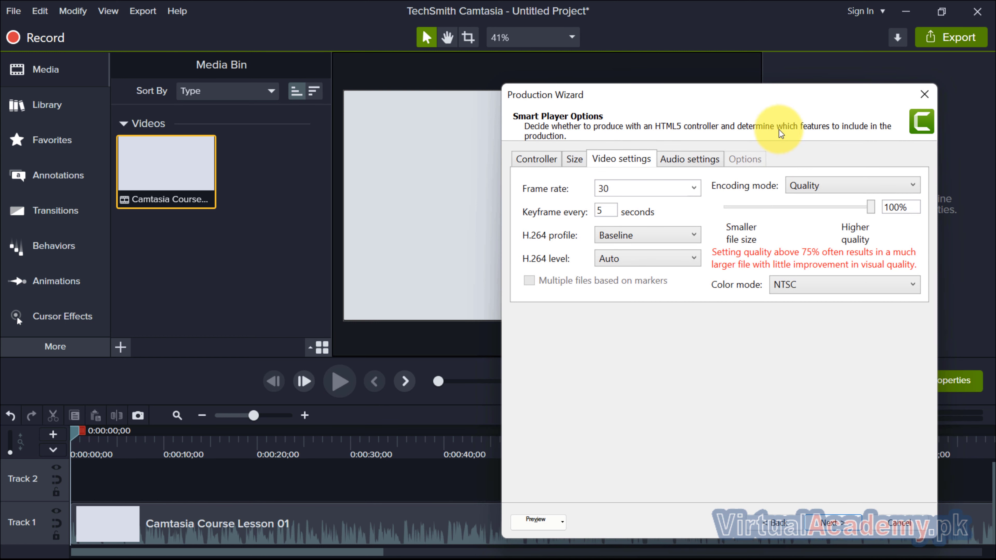
pyautogui.moveTo(771, 100); pyautogui.dragTo(425, 75)
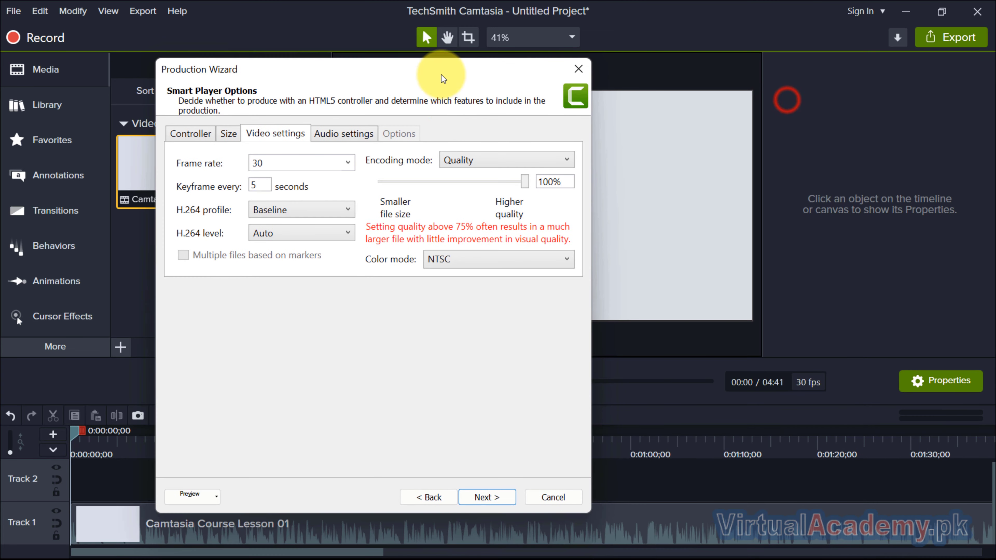
pyautogui.doubleClick(558, 182)
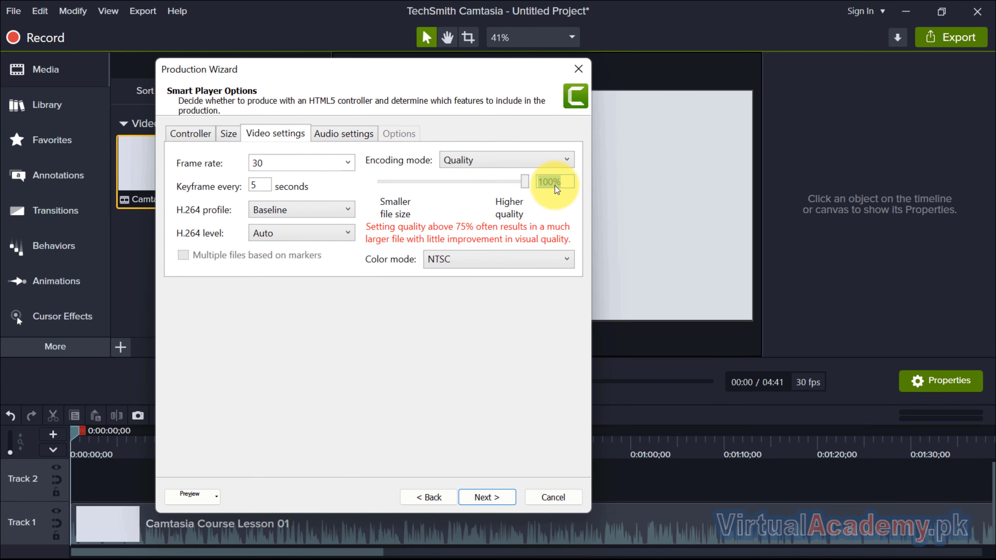
pyautogui.doubleClick(568, 176)
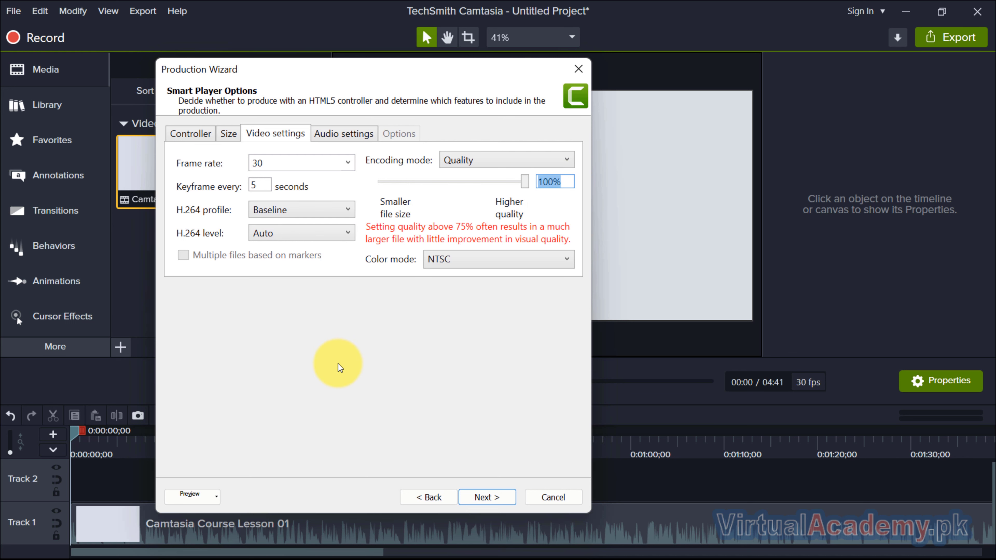
# Proceed to the video options and look over the title, subject and category fields of the video information without saving
pyautogui.click(485, 501)
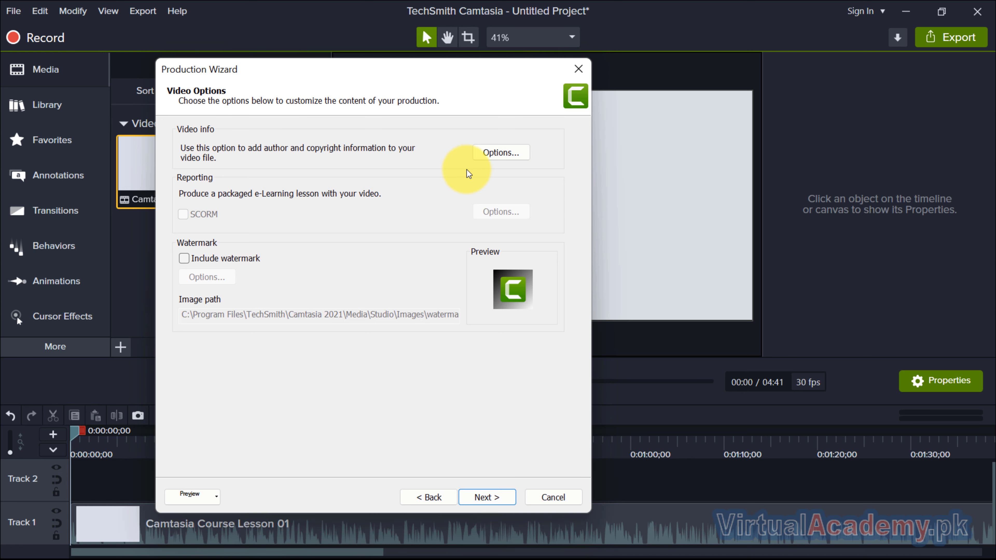
pyautogui.click(501, 152)
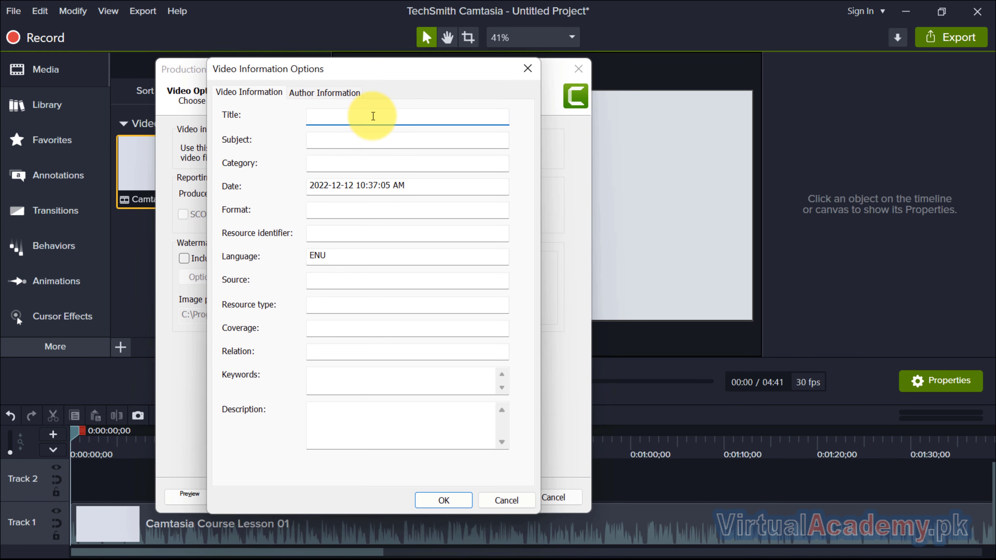
pyautogui.click(314, 137)
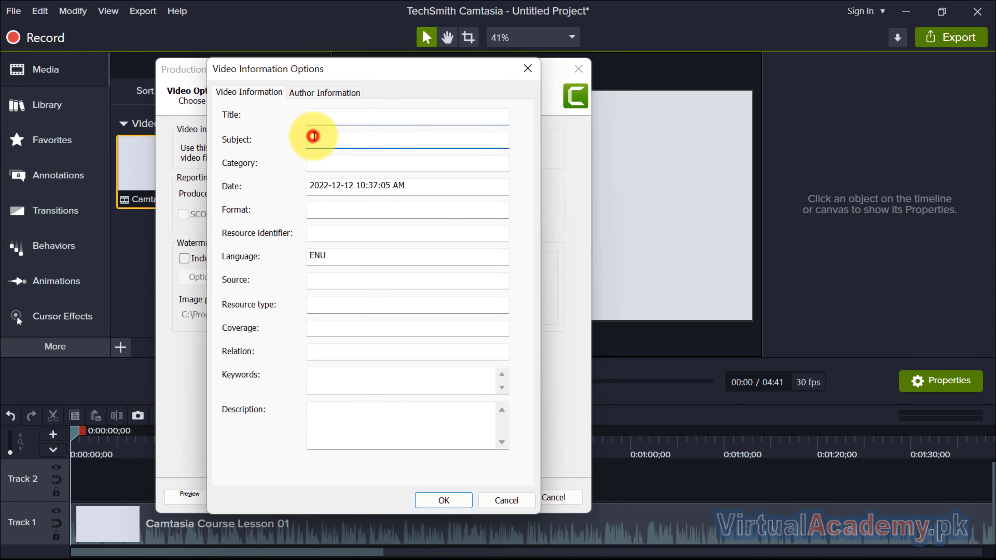
pyautogui.click(319, 161)
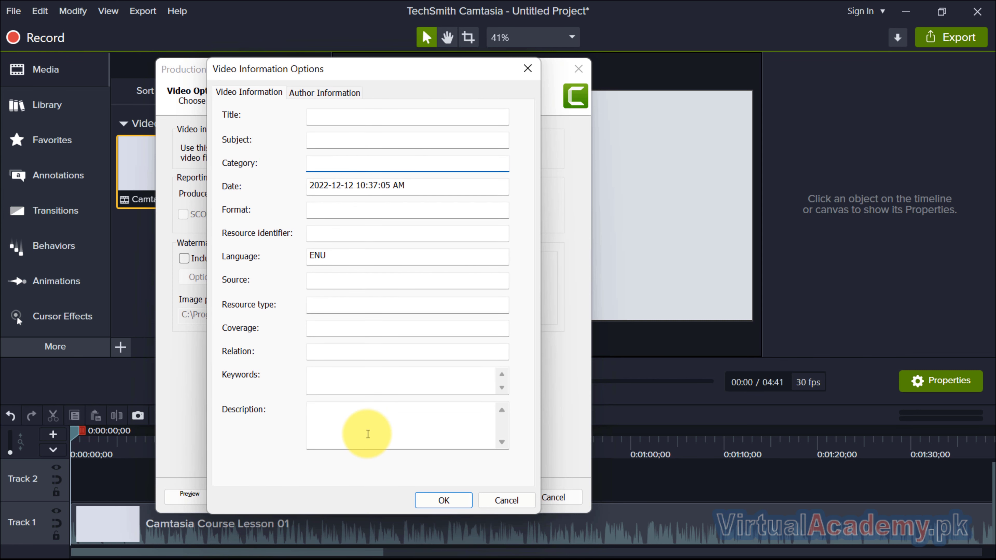
pyautogui.click(507, 499)
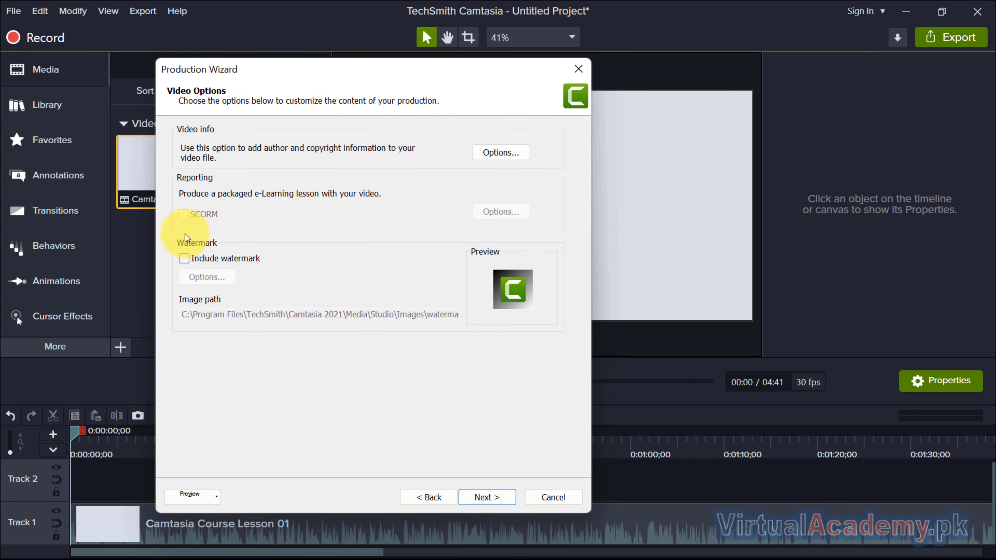
# Include a watermark, preview its options, and close the Production Wizard
pyautogui.click(226, 261)
pyautogui.click(216, 277)
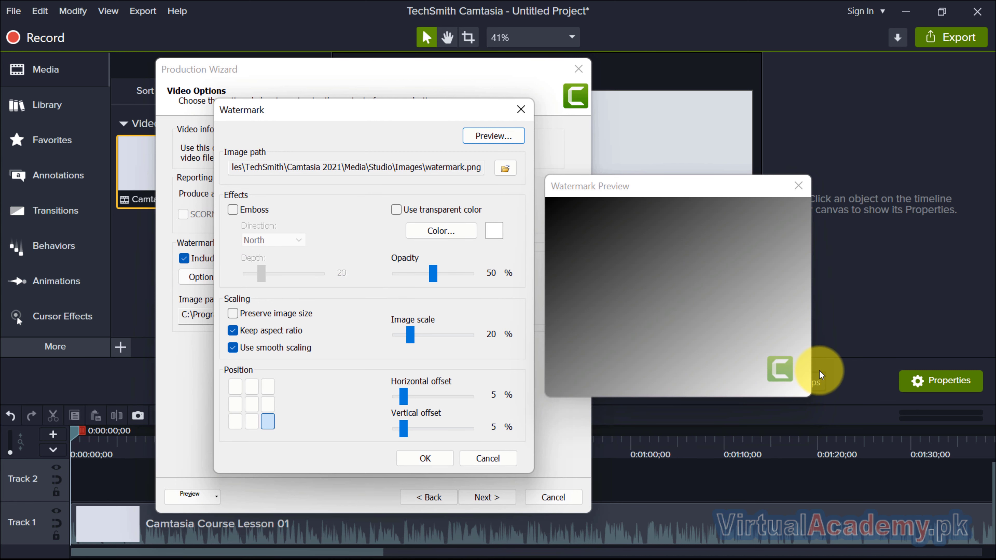
pyautogui.click(520, 110)
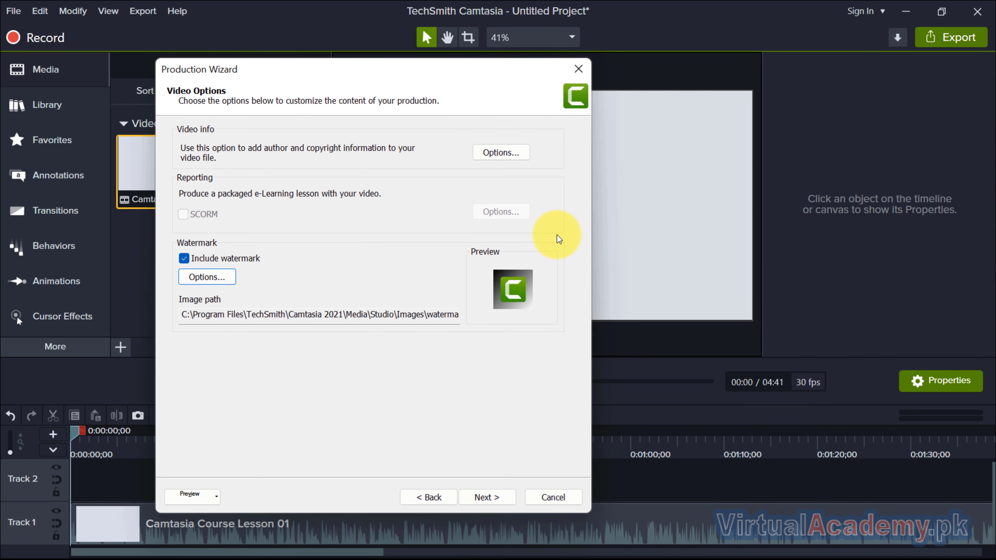
pyautogui.moveTo(487, 69); pyautogui.dragTo(487, 78)
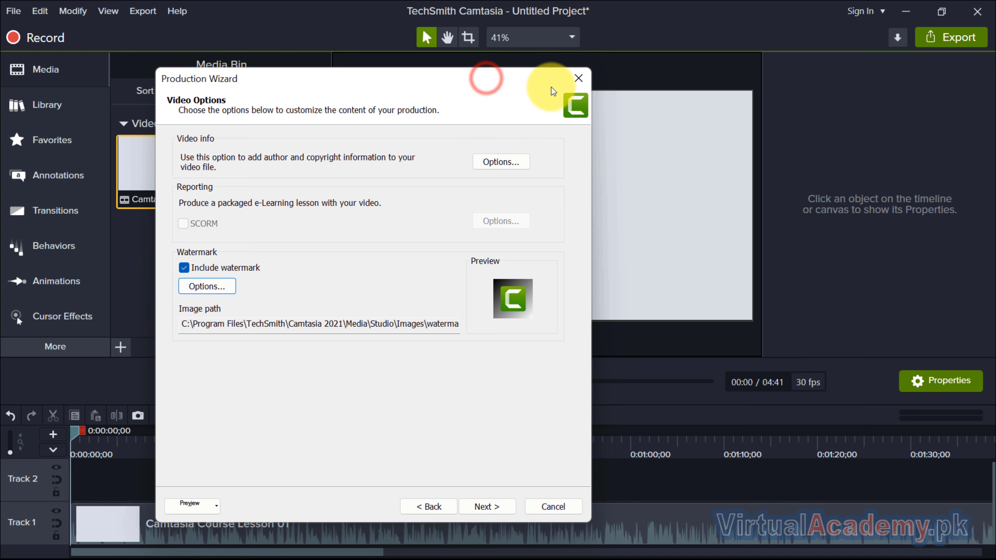
pyautogui.click(578, 79)
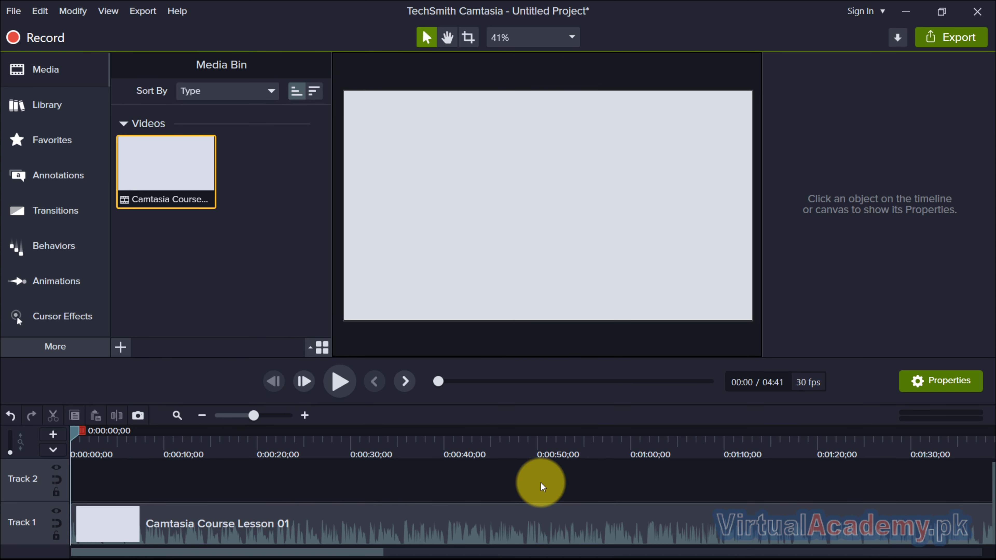
# Add Tr background from the C Language Library to the start of Track 2 and preview it along the timeline
pyautogui.click(47, 140)
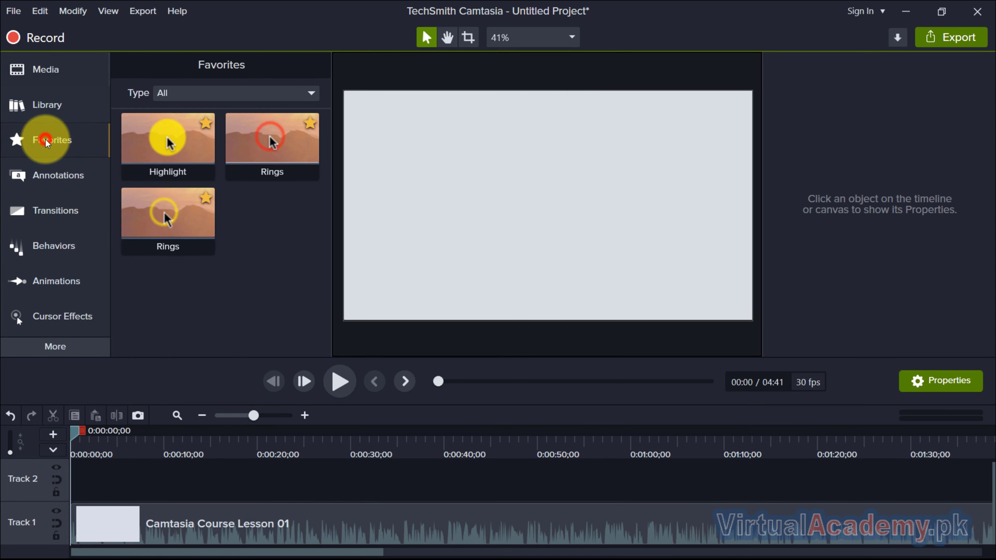
pyautogui.click(47, 105)
pyautogui.moveTo(151, 287); pyautogui.dragTo(67, 486)
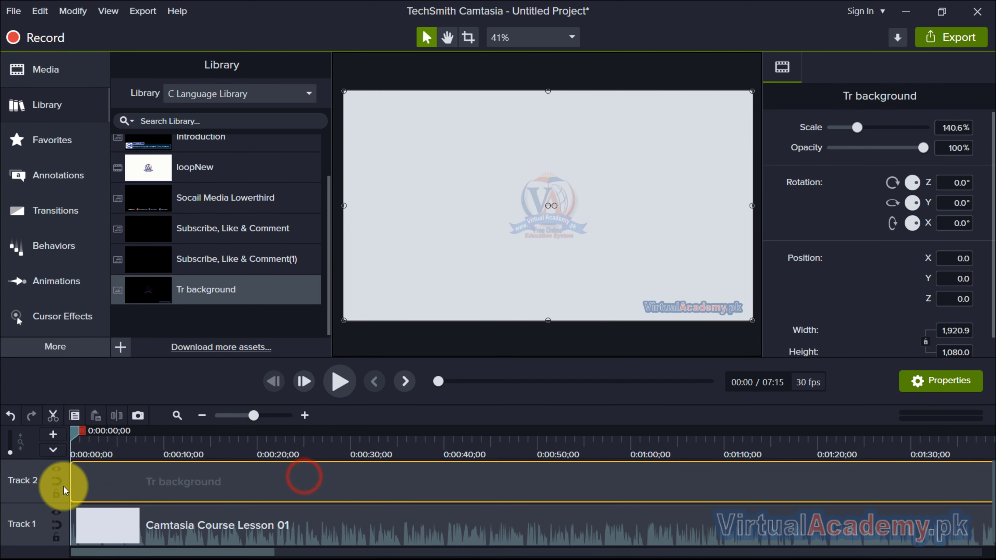
pyautogui.click(238, 446)
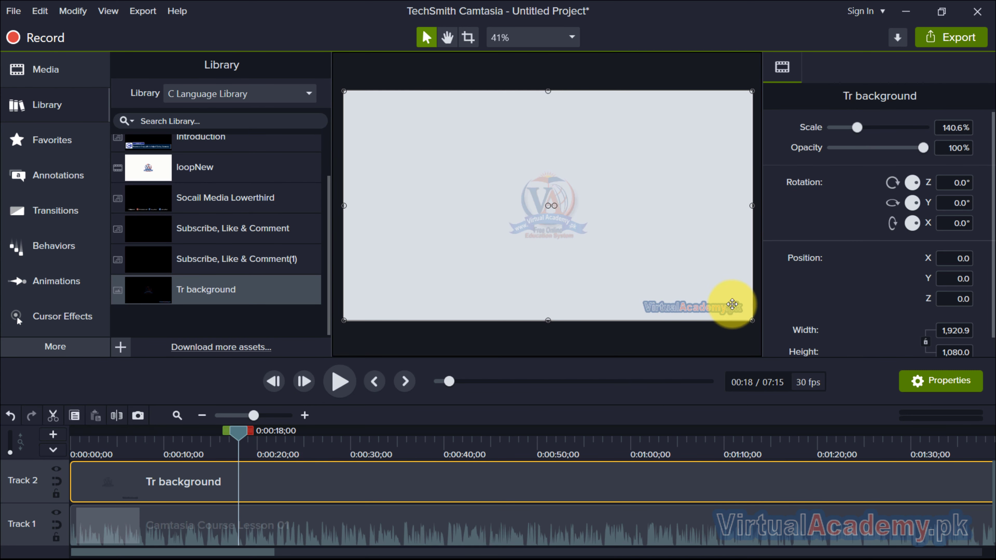
pyautogui.moveTo(243, 431); pyautogui.dragTo(346, 432)
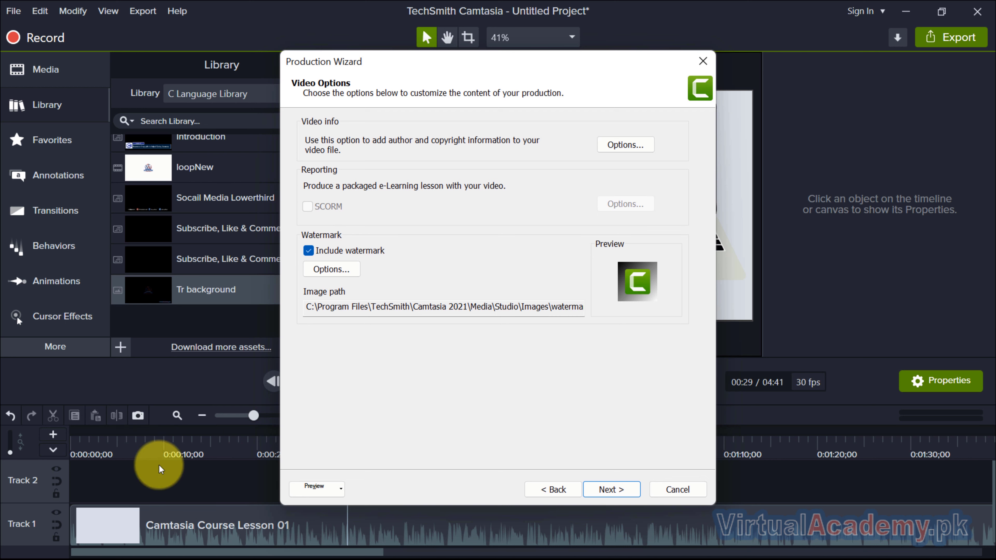
# Exclude the watermark from the production and set the output file to an MP4 named Final video on the Desktop
pyautogui.click(365, 253)
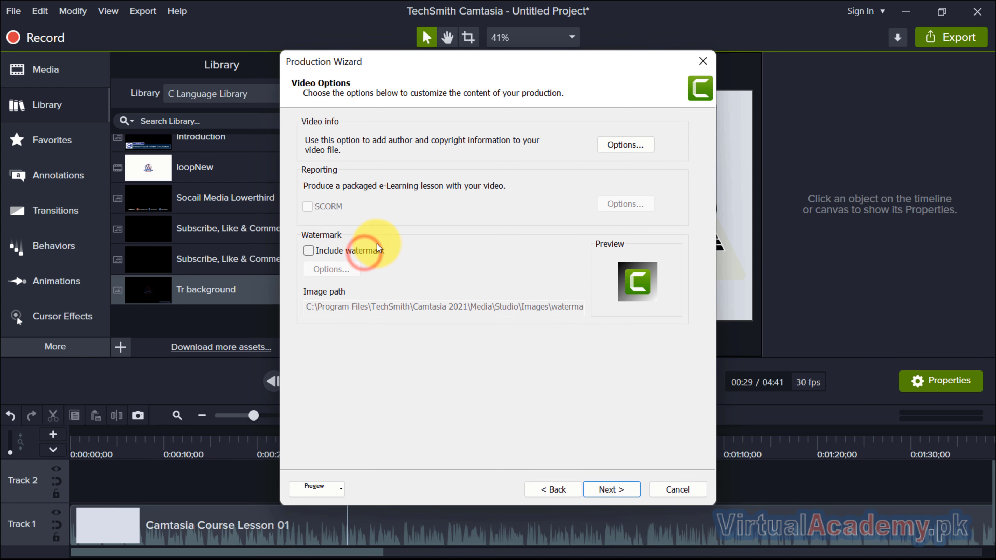
pyautogui.click(619, 497)
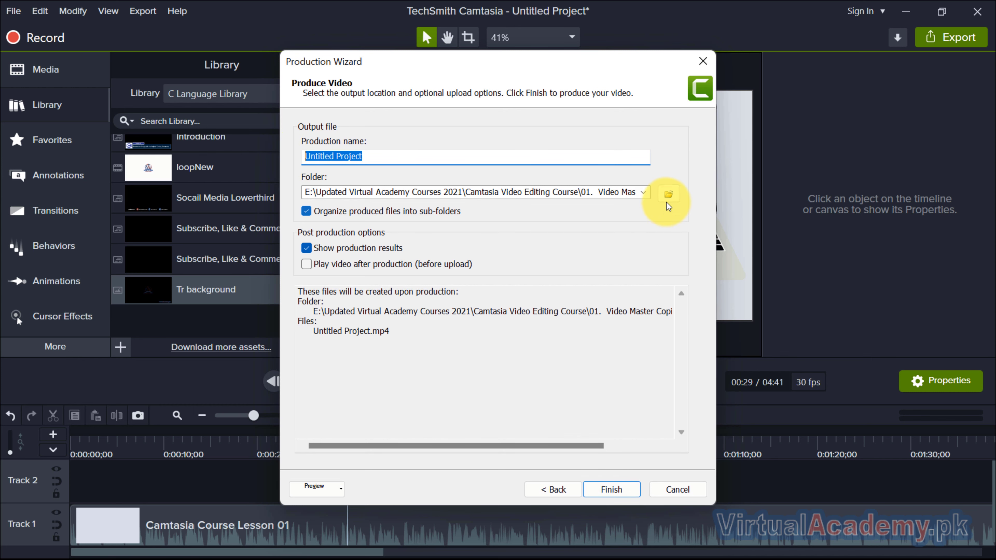
pyautogui.click(668, 194)
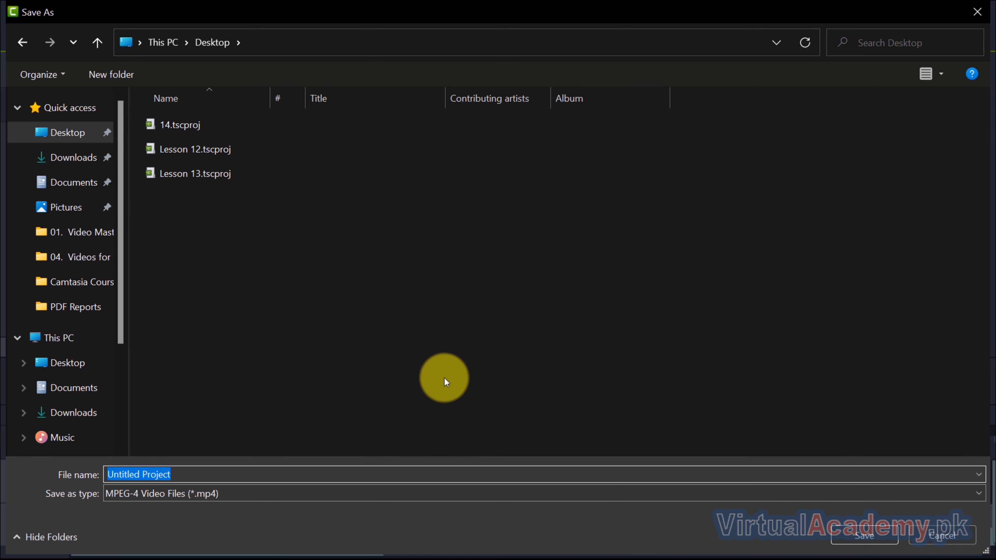
pyautogui.write('Final video')
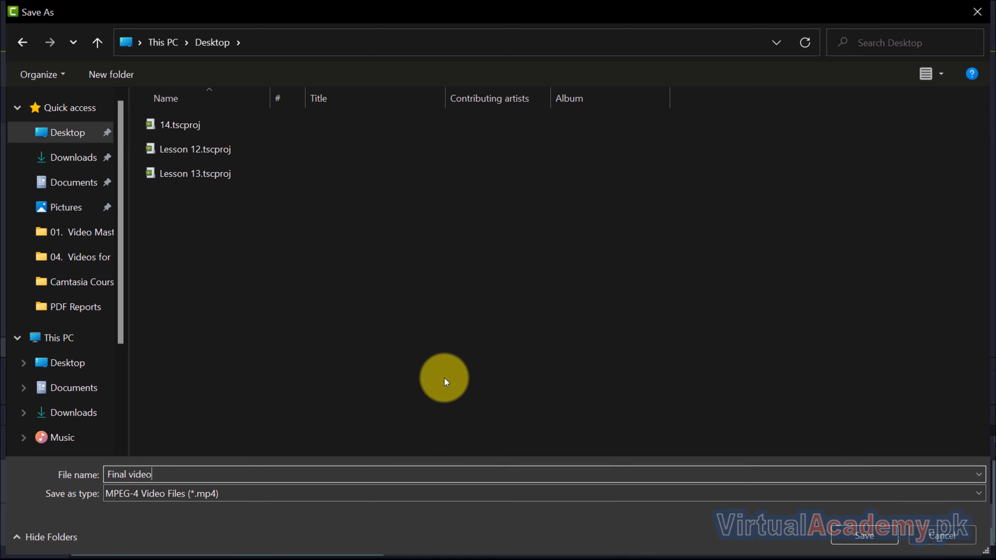
pyautogui.click(841, 533)
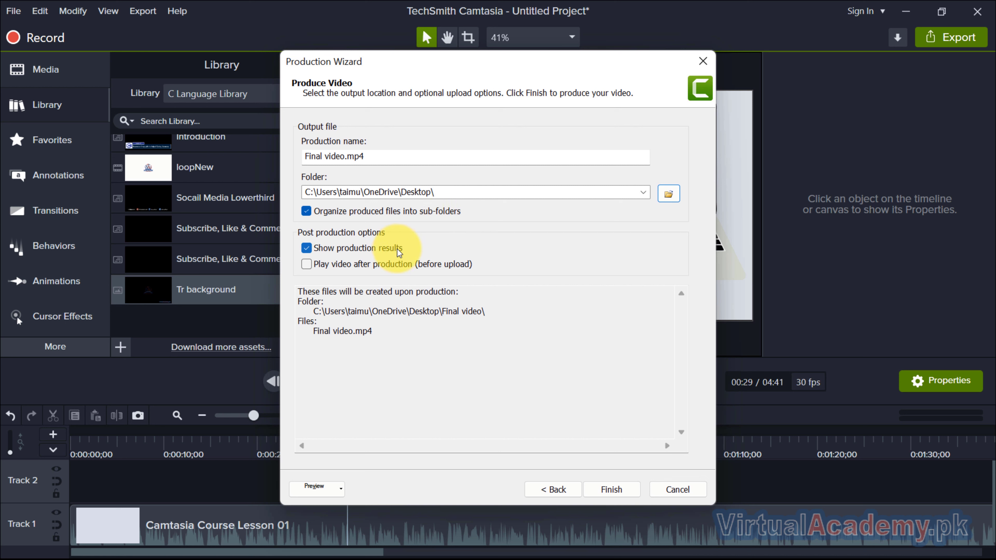
# Enable playing the video after production and start producing it
pyautogui.click(331, 264)
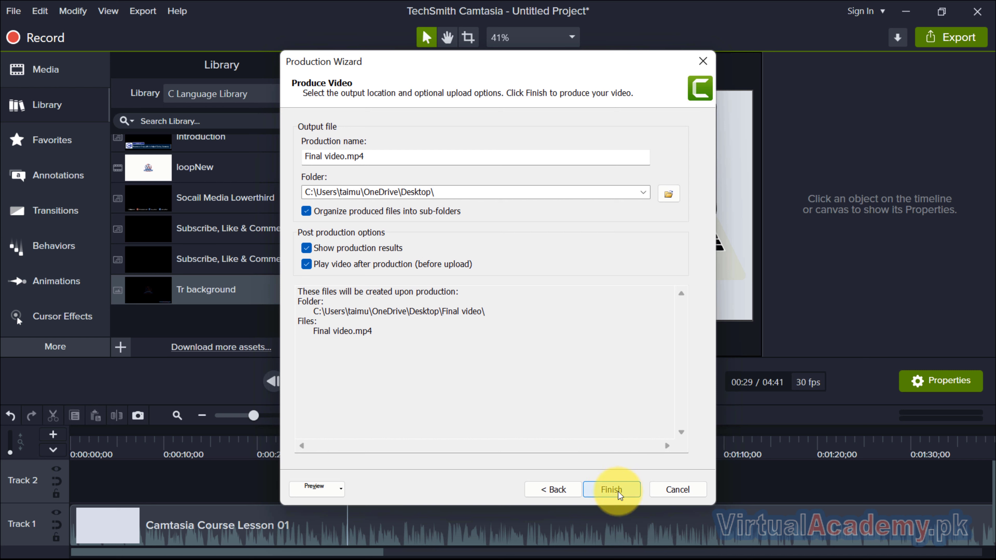
pyautogui.click(611, 489)
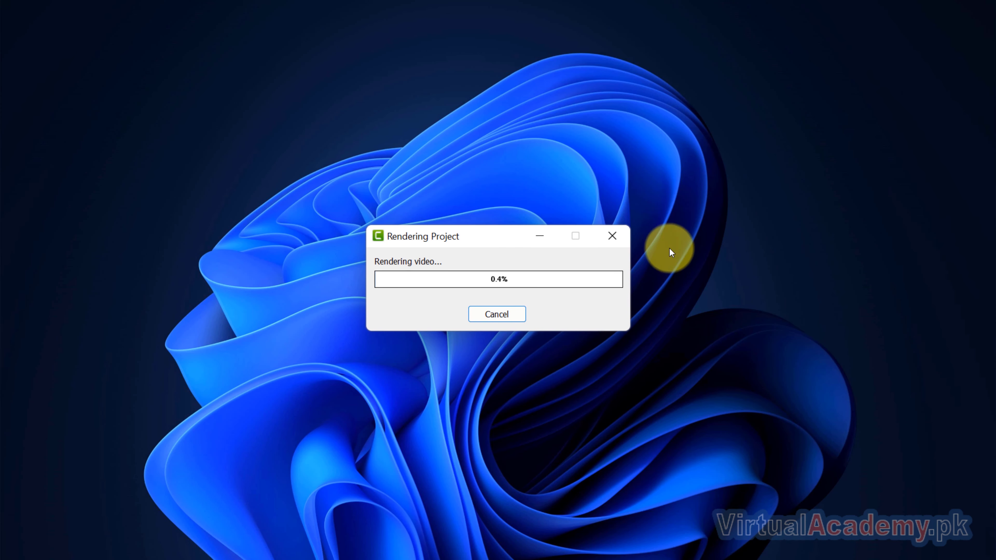